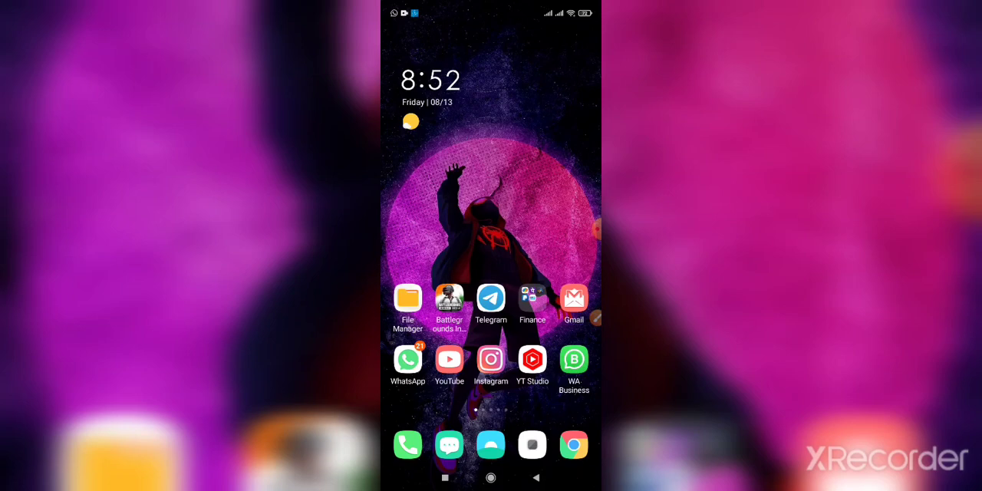
Raise the phone volume while the ₹2 CouponsDekho.in cashback details stay open.
key(XF86AudioRaiseVolume)
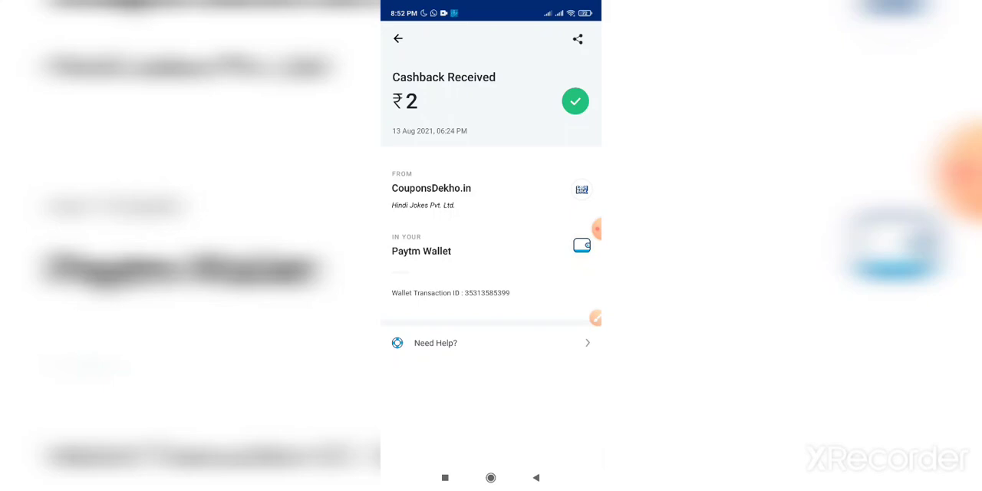
Go from Paytm to the home page with the earning apps and launch Hindi Jokes.
click(491, 477)
drag(568, 230, 414, 230)
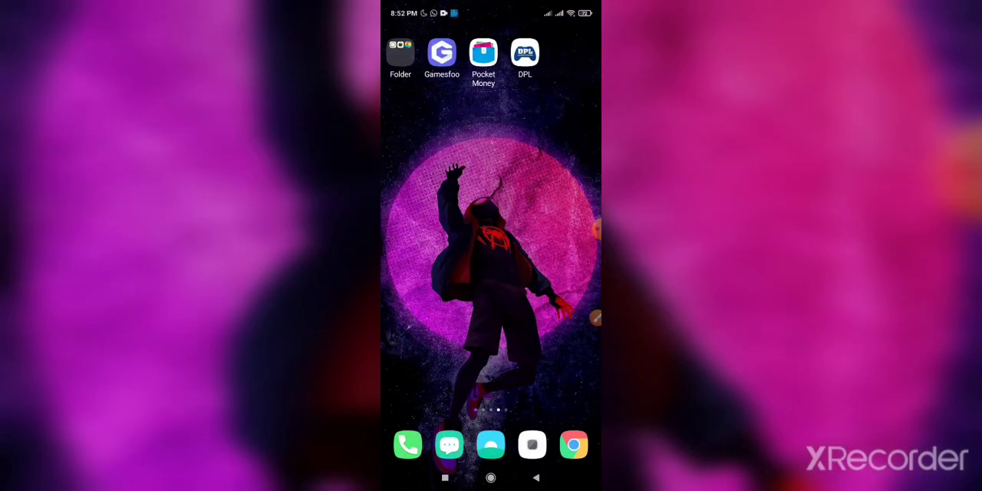
click(399, 116)
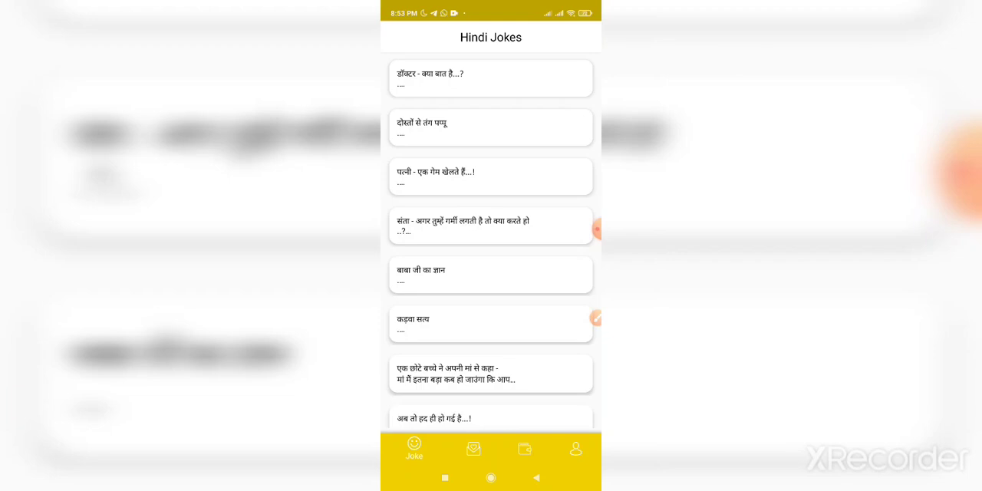
scroll(491, 246, down, 2)
View the 15-coin wallet and its Redeems history showing the 200-coin Paytm redemption.
click(517, 448)
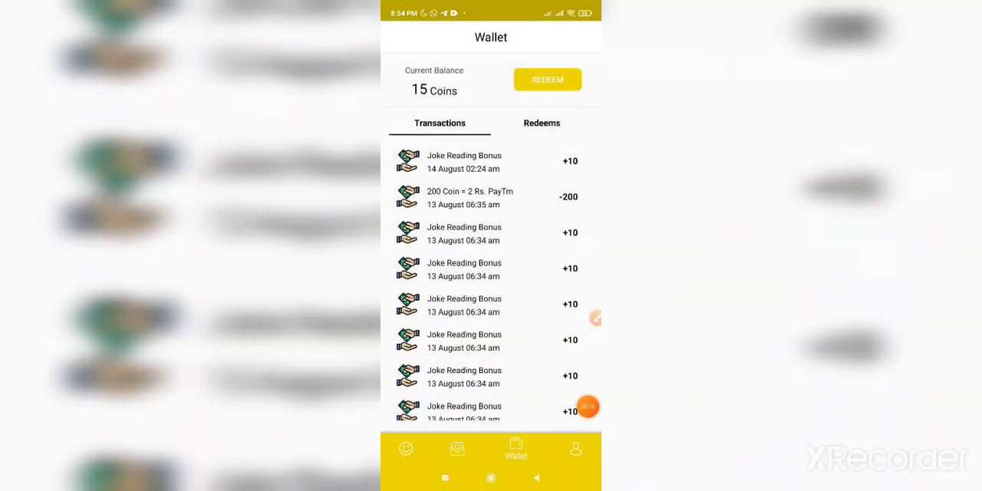
click(587, 406)
drag(557, 368, 560, 323)
click(583, 448)
scroll(491, 306, down, 5)
scroll(491, 269, up, 5)
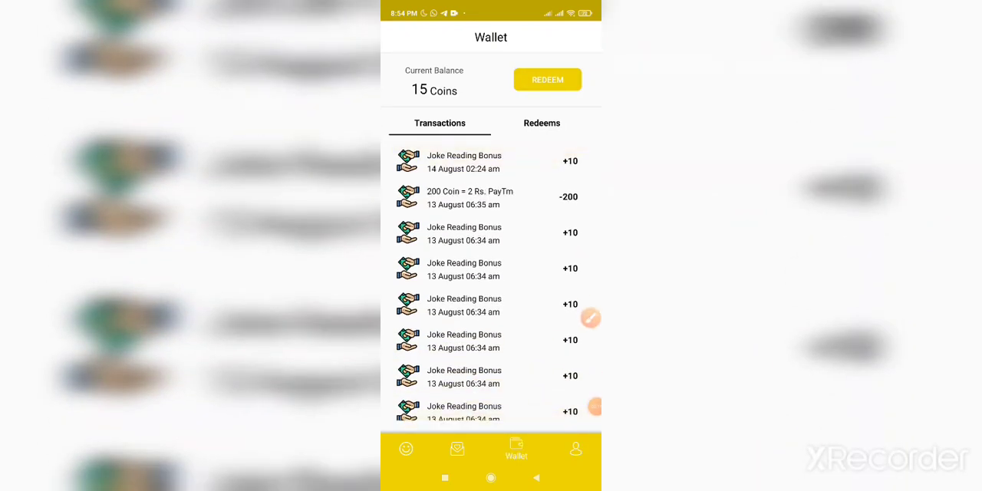
click(591, 407)
mouse_move(472, 183)
mouse_down()
mouse_move(594, 183)
mouse_move(554, 202)
mouse_up()
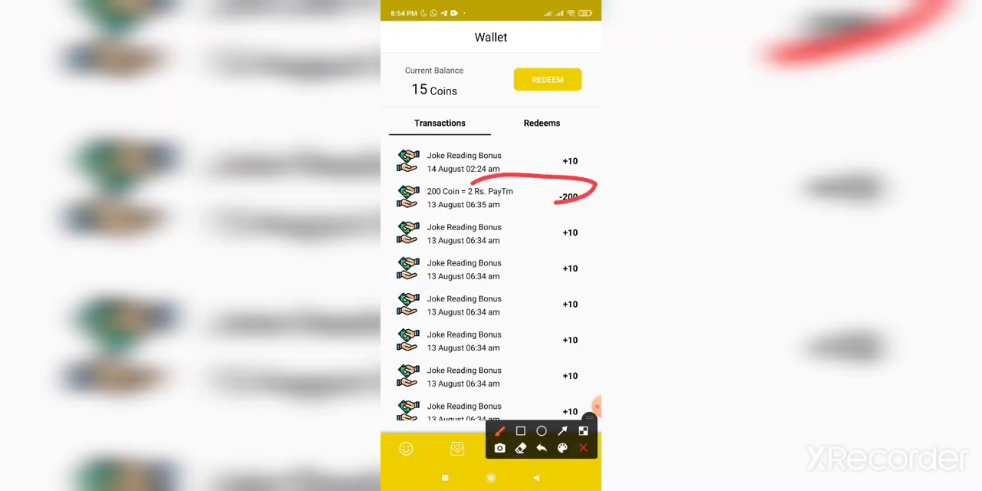
click(583, 449)
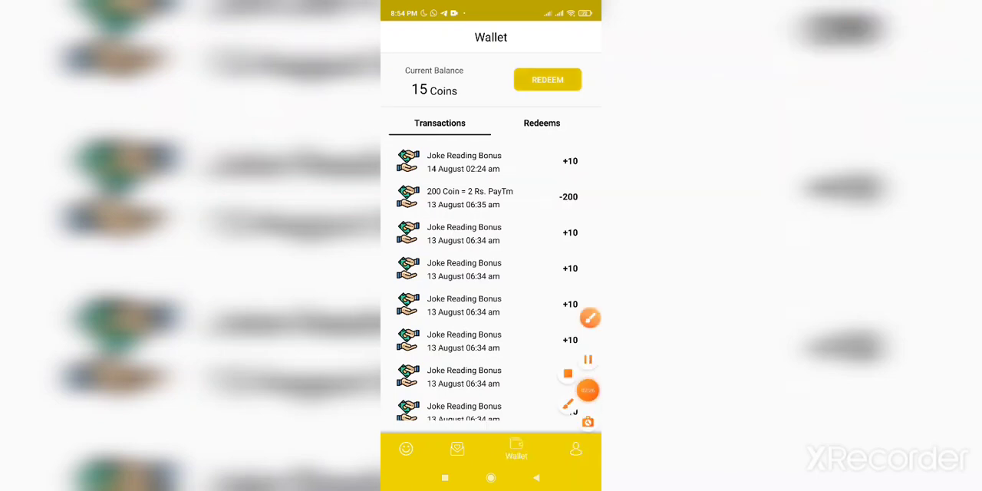
View the redeemed-coins history, then go through Profile back to the refreshed Joke list.
click(542, 123)
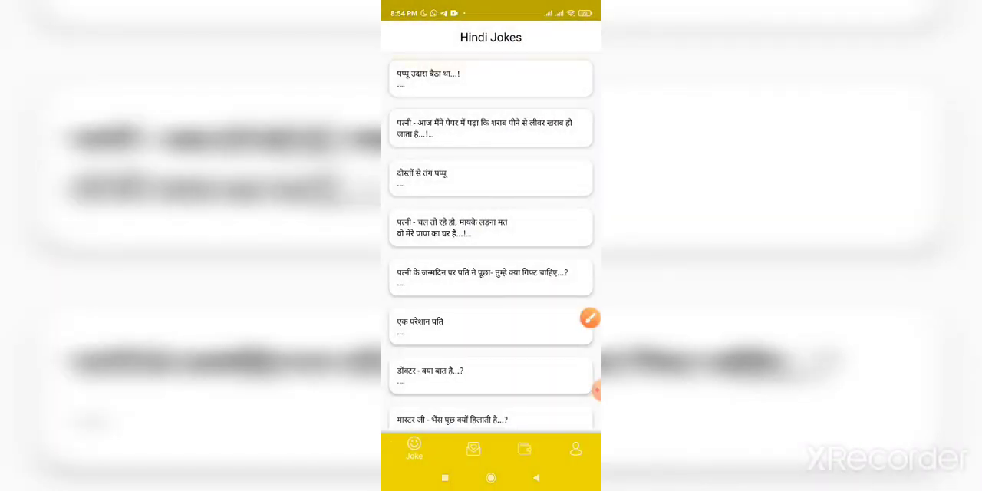
click(594, 317)
mouse_move(499, 332)
mouse_down()
mouse_move(460, 361)
mouse_move(503, 334)
mouse_up()
click(583, 448)
click(414, 448)
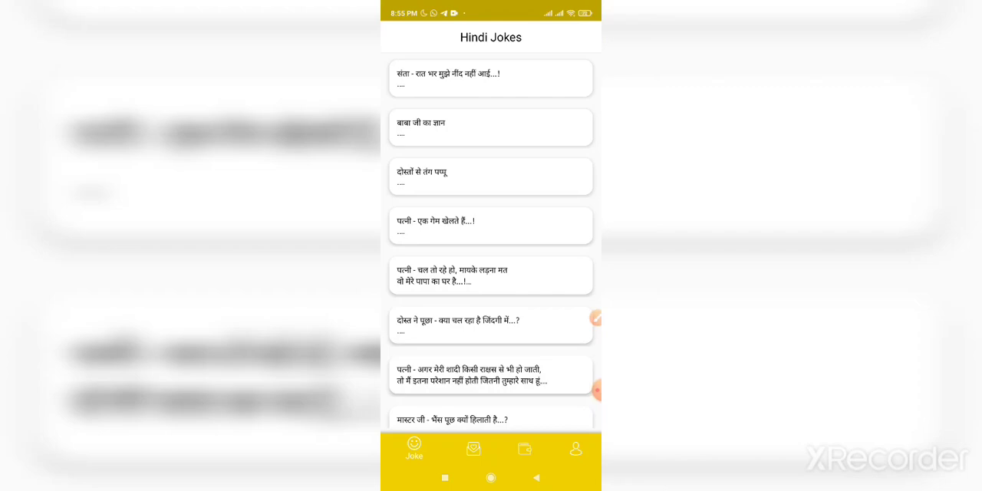
Check the 75-coin invite-a-friend offer, then return to the wallet.
click(524, 448)
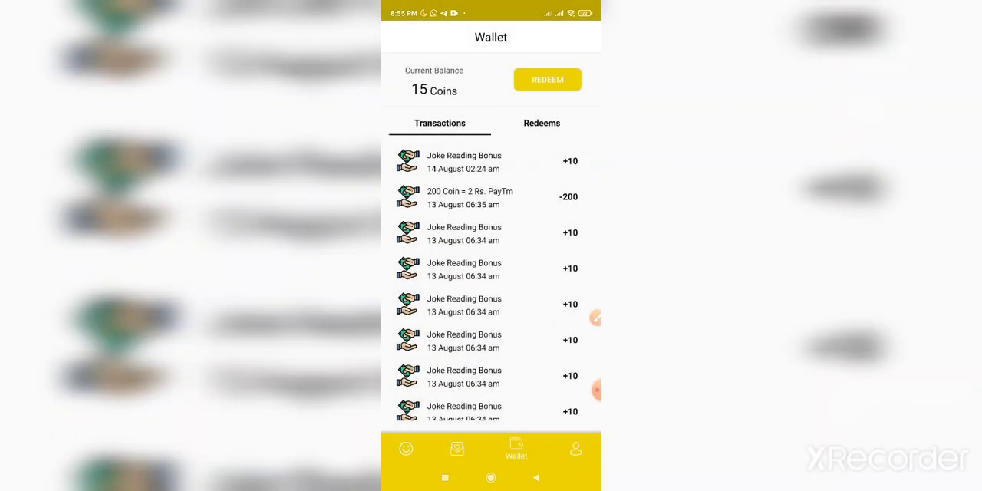
click(458, 449)
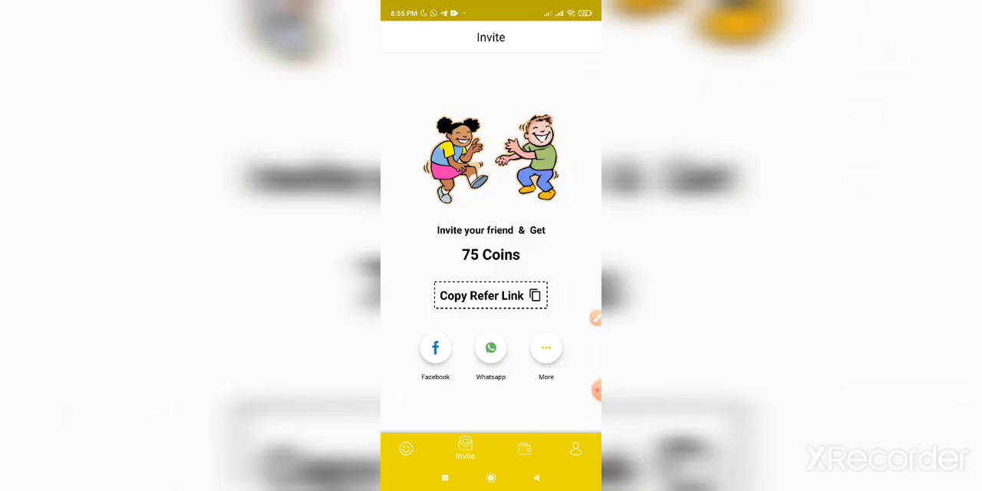
click(524, 448)
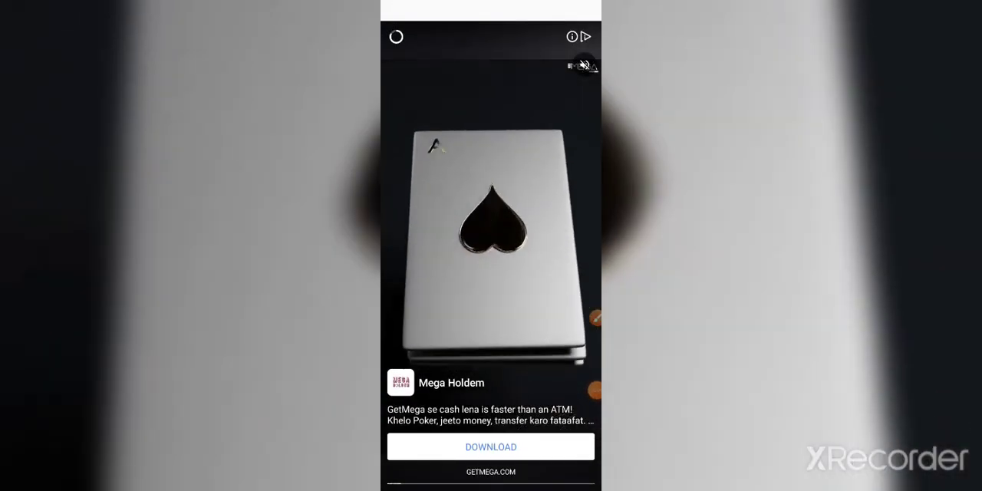
Hide the full-screen ad as Irrelevant and close the confirmation.
click(572, 36)
click(460, 403)
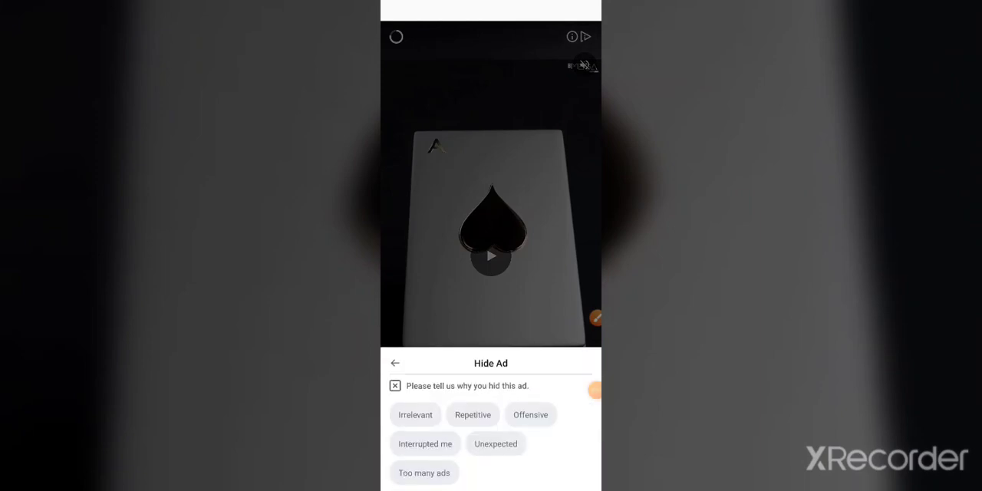
click(418, 418)
click(396, 36)
View the coin redemption options, then exit to the home screen and swipe pages.
click(574, 79)
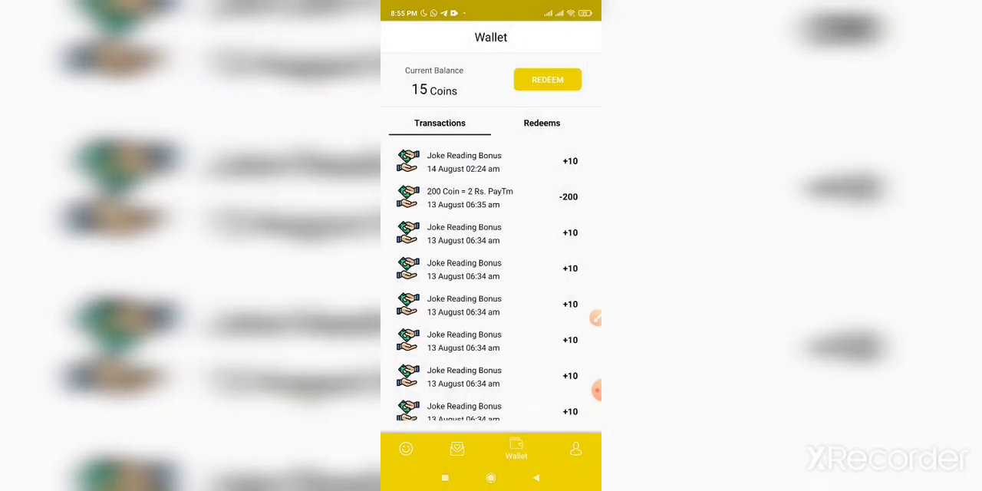
click(491, 478)
drag(414, 230, 568, 230)
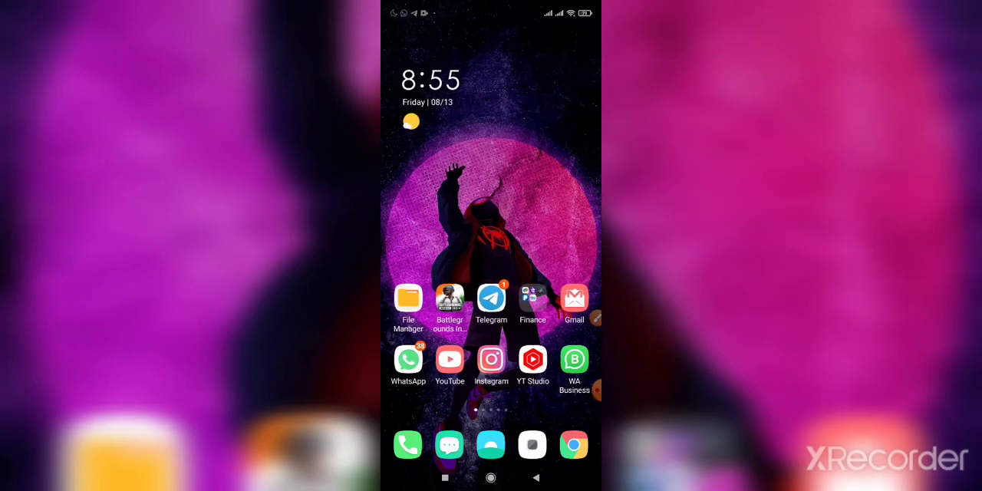